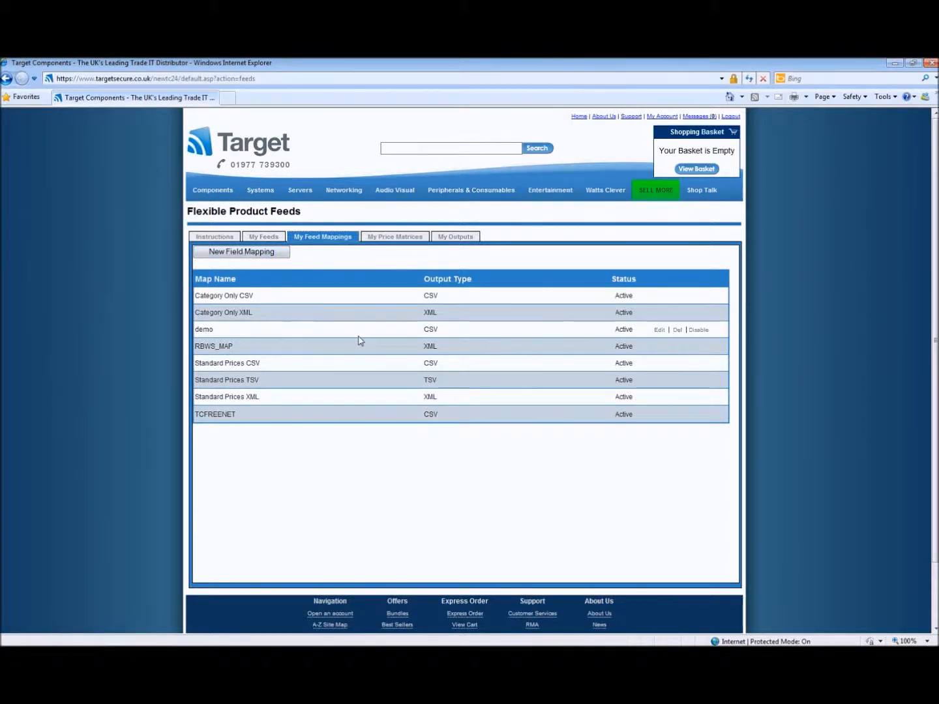
- Create a new pricing matrix named demo
{"action": "left_click", "coordinate": [394, 237]}
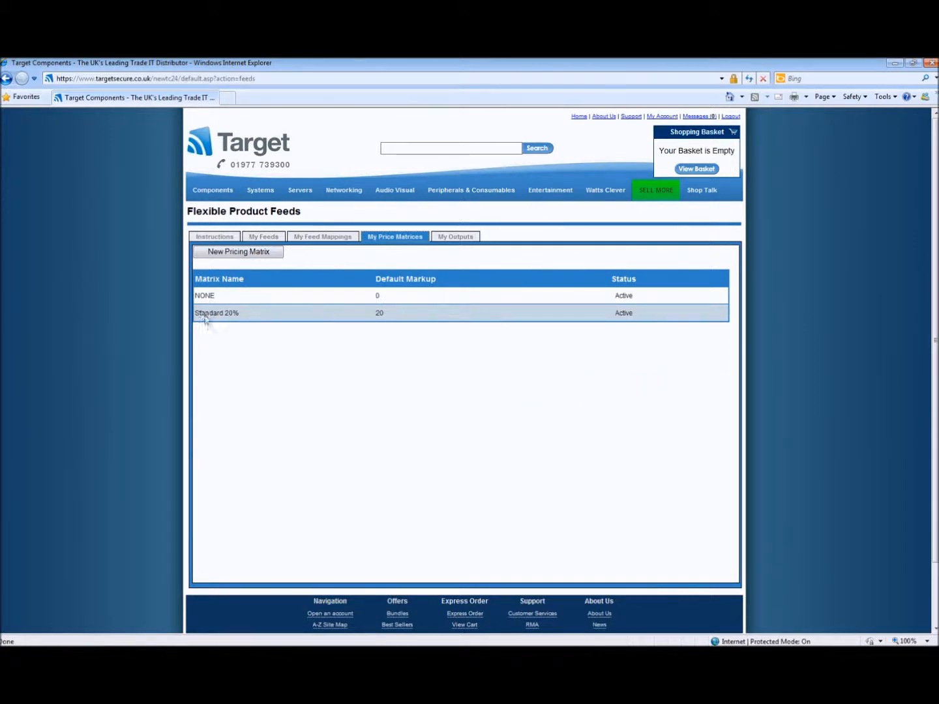
{"action": "left_click", "coordinate": [234, 259]}
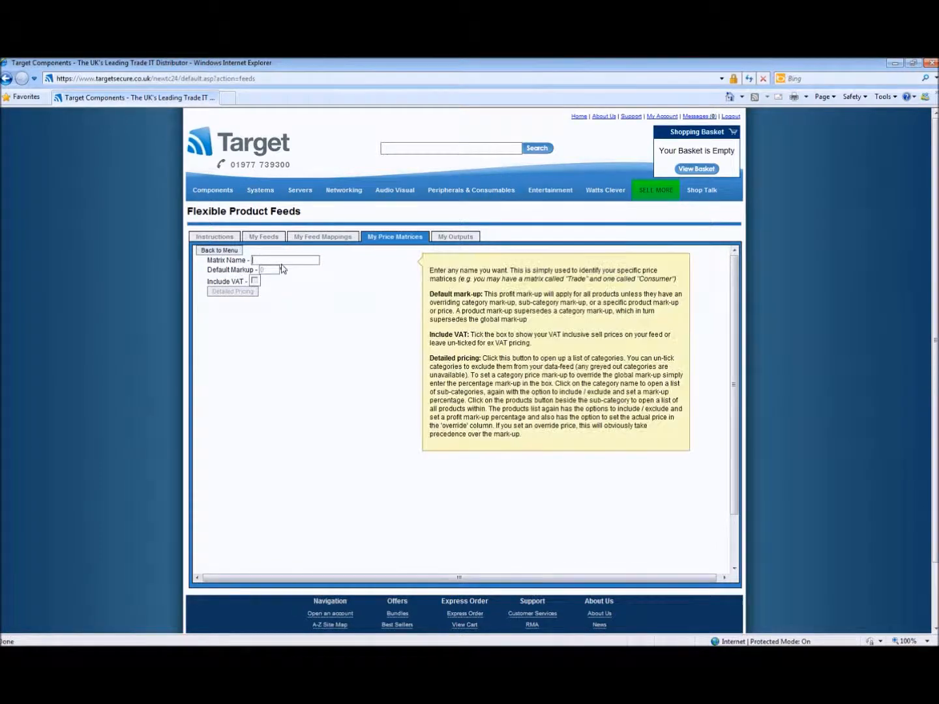
{"action": "type", "text": "demo"}
{"action": "key", "text": "Return"}
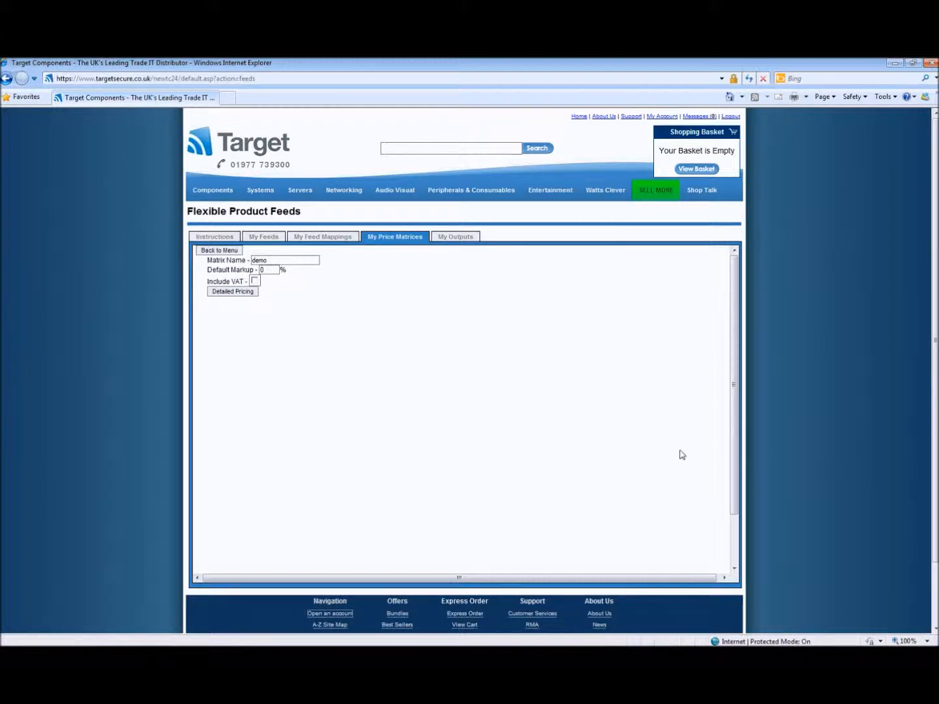
- Include VAT in the demo matrix, leaving its default markup blank, and open the detailed category pricing
{"action": "left_click", "coordinate": [269, 273]}
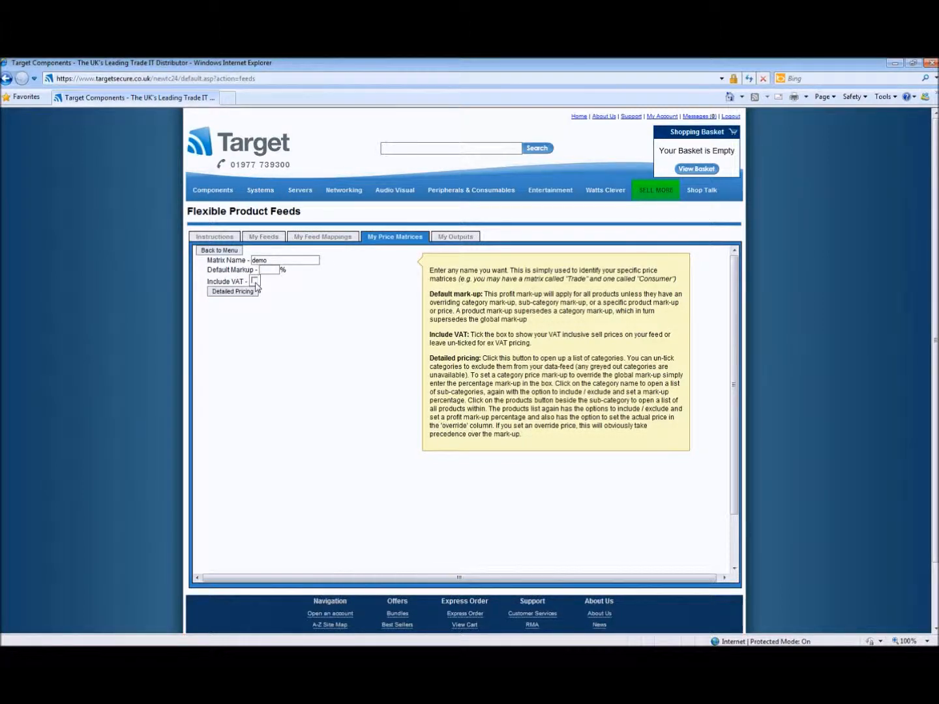
{"action": "left_click", "coordinate": [255, 282]}
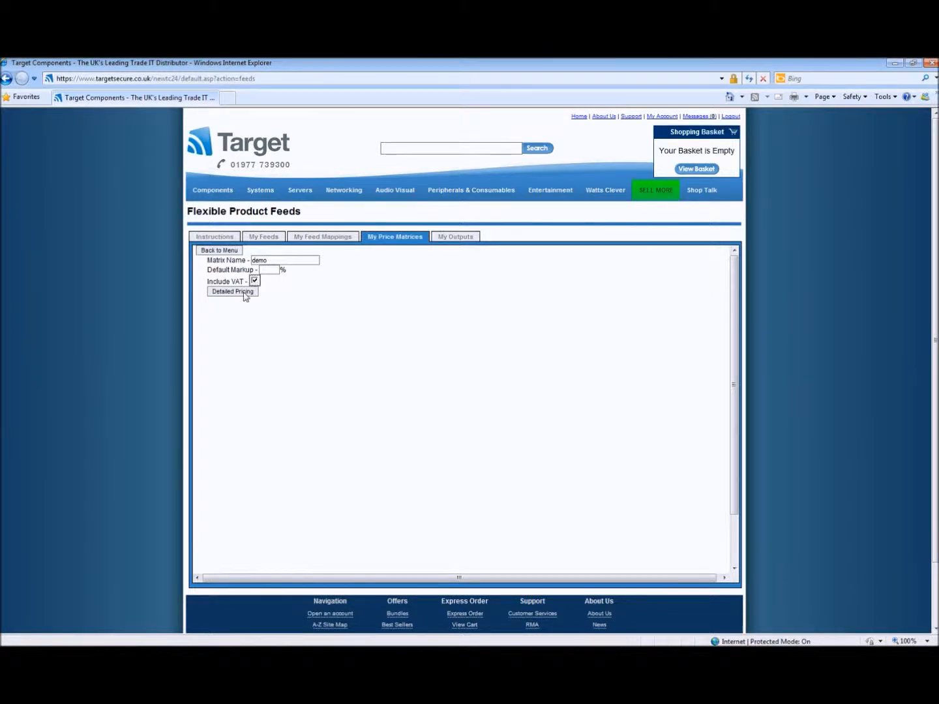
{"action": "left_click", "coordinate": [245, 293]}
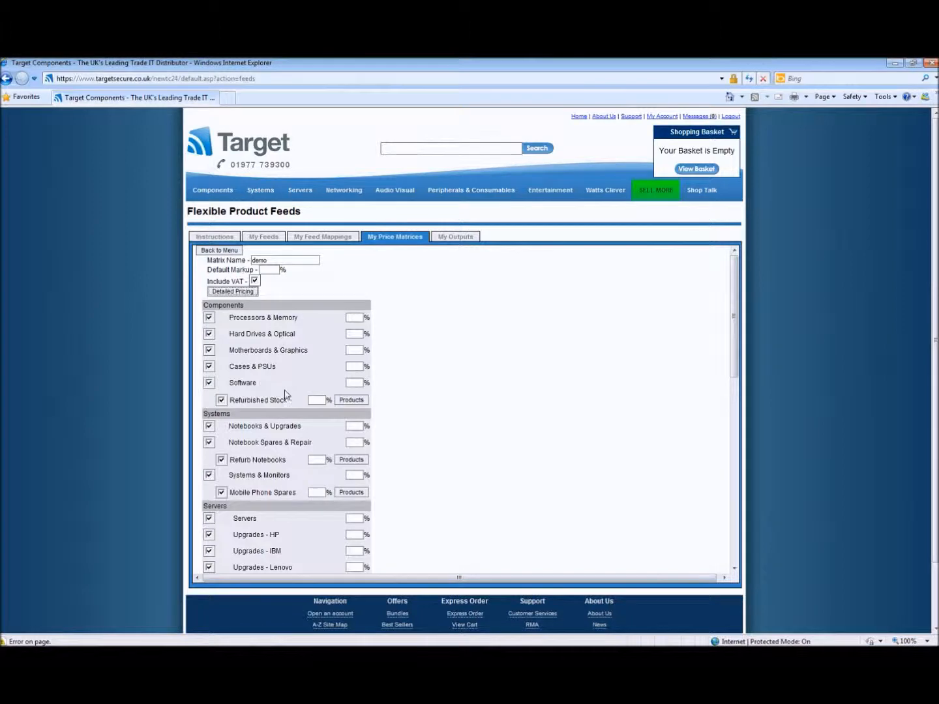
{"action": "scroll", "coordinate": [285, 393], "scroll_direction": "down", "scroll_amount": 15}
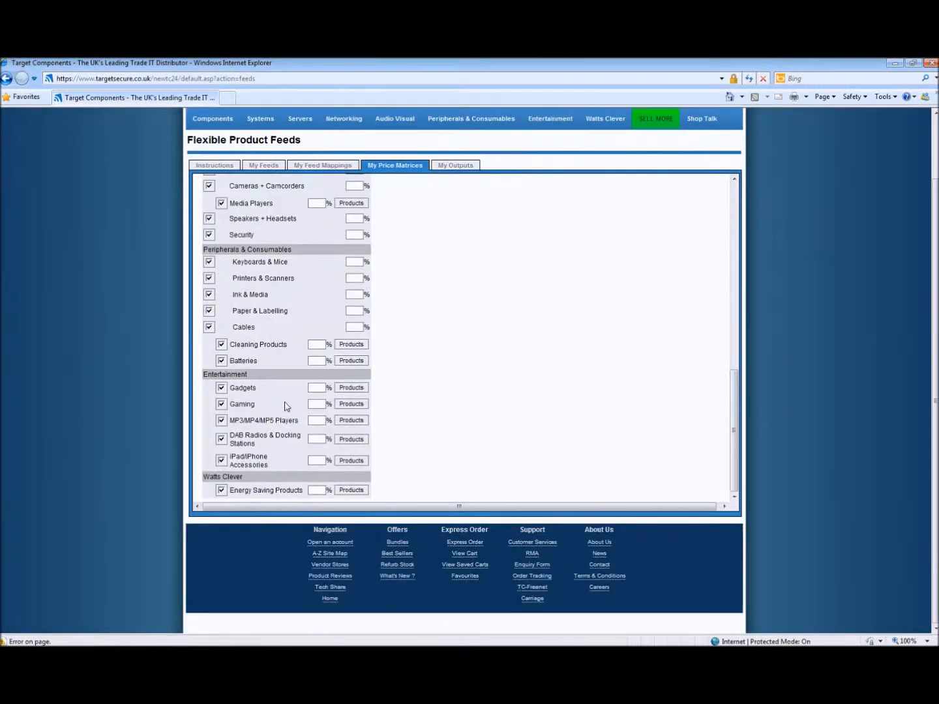
{"action": "scroll", "coordinate": [285, 406], "scroll_direction": "up", "scroll_amount": 15}
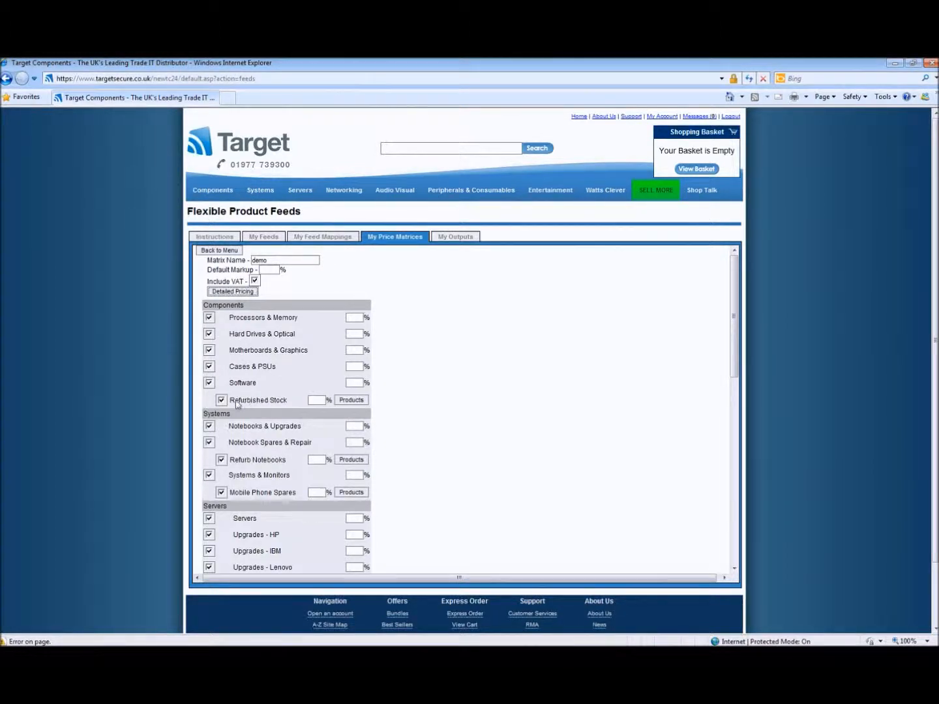
- Exclude the Software, Server Software, Cleaning Products, and DAB Radios & Docking Stations categories from the matrix
{"action": "left_click", "coordinate": [209, 383]}
{"action": "scroll", "coordinate": [287, 463], "scroll_direction": "down", "scroll_amount": 1}
{"action": "scroll", "coordinate": [271, 469], "scroll_direction": "down", "scroll_amount": 3}
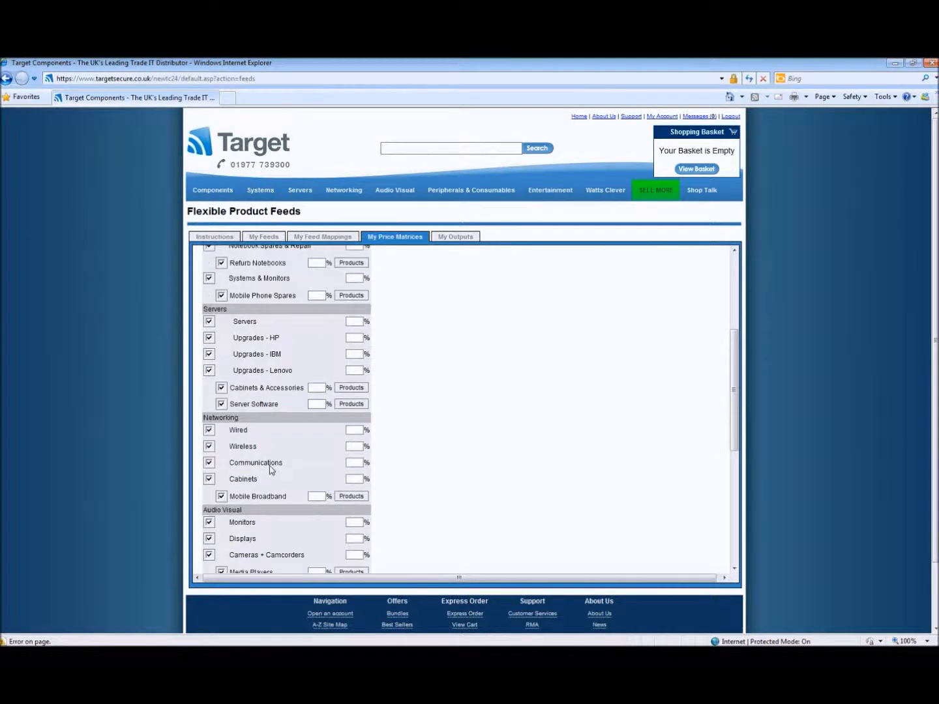
{"action": "left_click", "coordinate": [222, 404]}
{"action": "scroll", "coordinate": [272, 459], "scroll_direction": "down", "scroll_amount": 1}
{"action": "scroll", "coordinate": [272, 460], "scroll_direction": "down", "scroll_amount": 5}
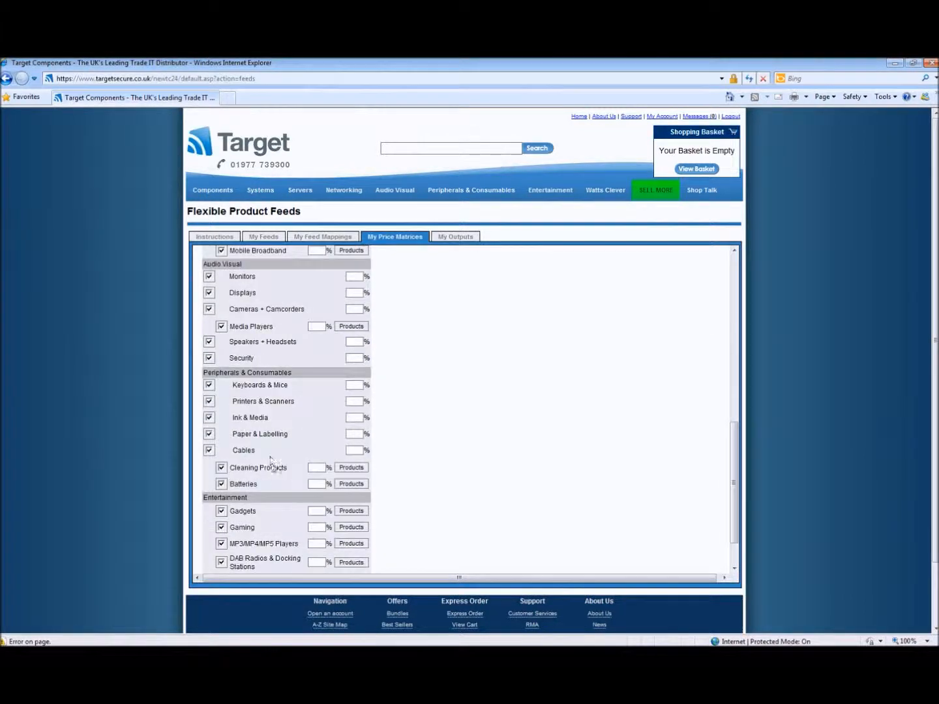
{"action": "left_click", "coordinate": [221, 468]}
{"action": "scroll", "coordinate": [222, 472], "scroll_direction": "down", "scroll_amount": 3}
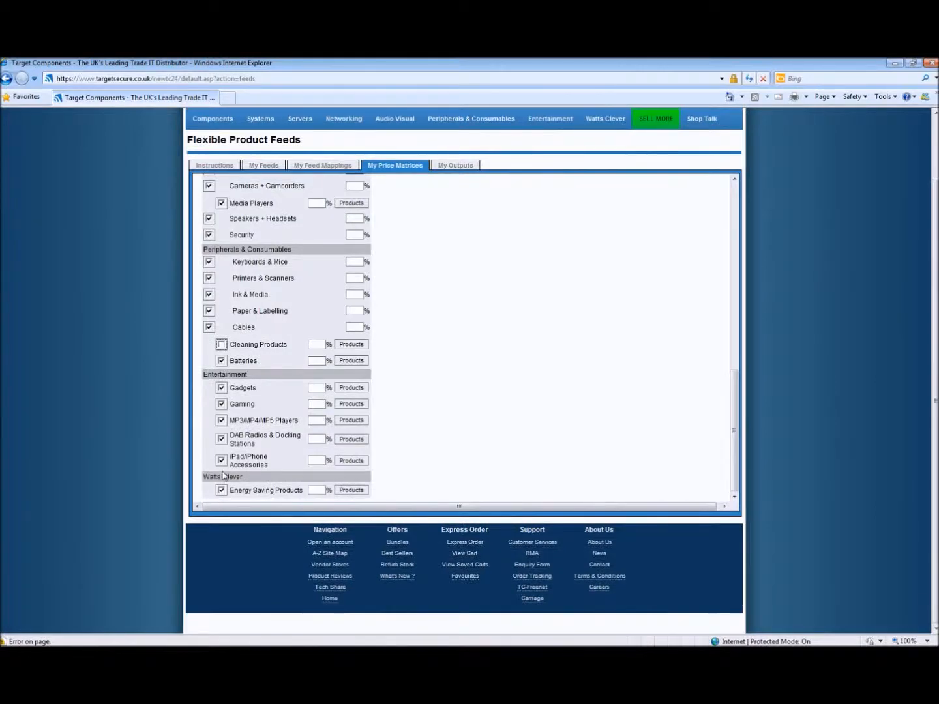
{"action": "left_click", "coordinate": [222, 440]}
{"action": "scroll", "coordinate": [313, 317], "scroll_direction": "up", "scroll_amount": 15}
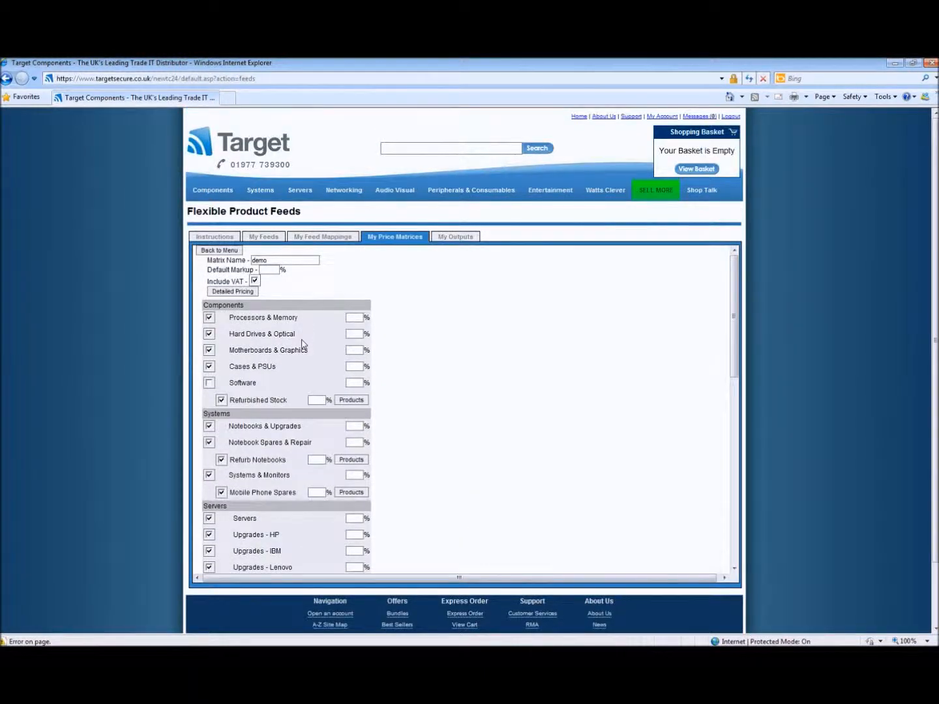
- Set the category markup to 25% for Processors & Memory and 18% for Hard Drives & Optical
{"action": "left_click", "coordinate": [353, 319]}
{"action": "type", "text": "25"}
{"action": "left_click", "coordinate": [356, 334]}
{"action": "type", "text": "18"}
- Expand Motherboards & Graphics and set an 18% markup for its Soundcards and TV Tuner Cards sub-categories
{"action": "left_click", "coordinate": [264, 350]}
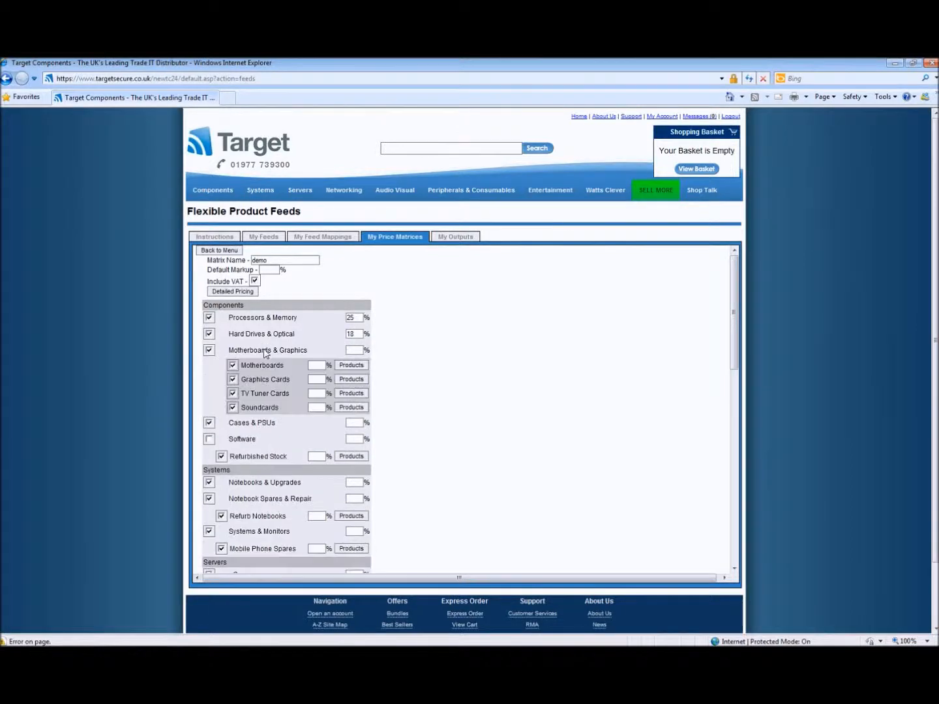
{"action": "left_click", "coordinate": [317, 410]}
{"action": "type", "text": "18"}
{"action": "left_click", "coordinate": [317, 395]}
{"action": "type", "text": "18"}
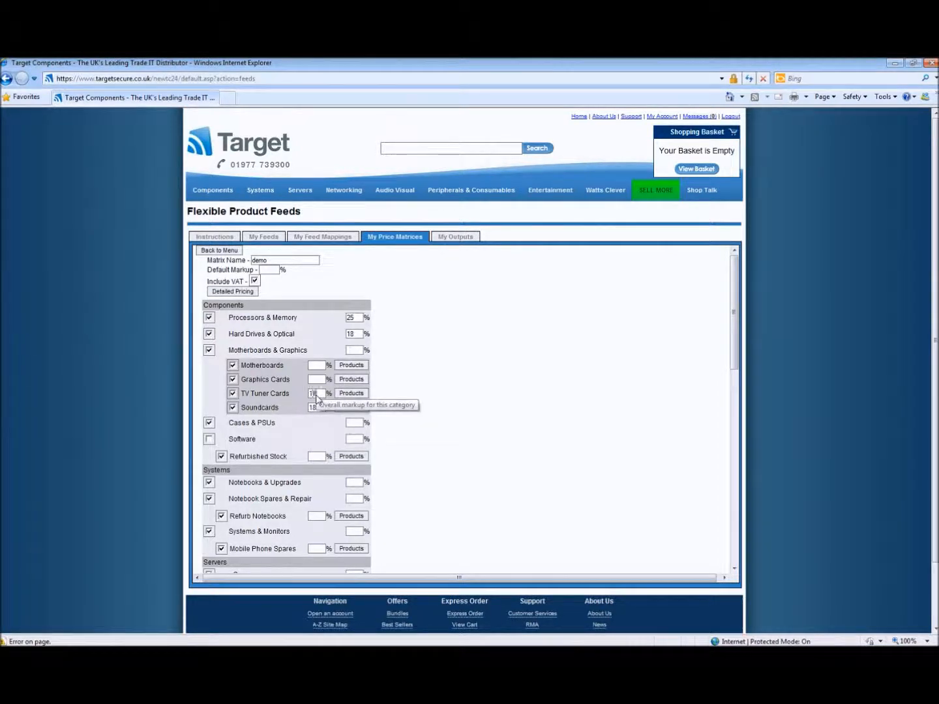
- List the Motherboards products and exclude MBASR-A785GXH128, MBASR-A75PRO4M and MBASR-A75M-HVS
{"action": "left_click", "coordinate": [357, 368]}
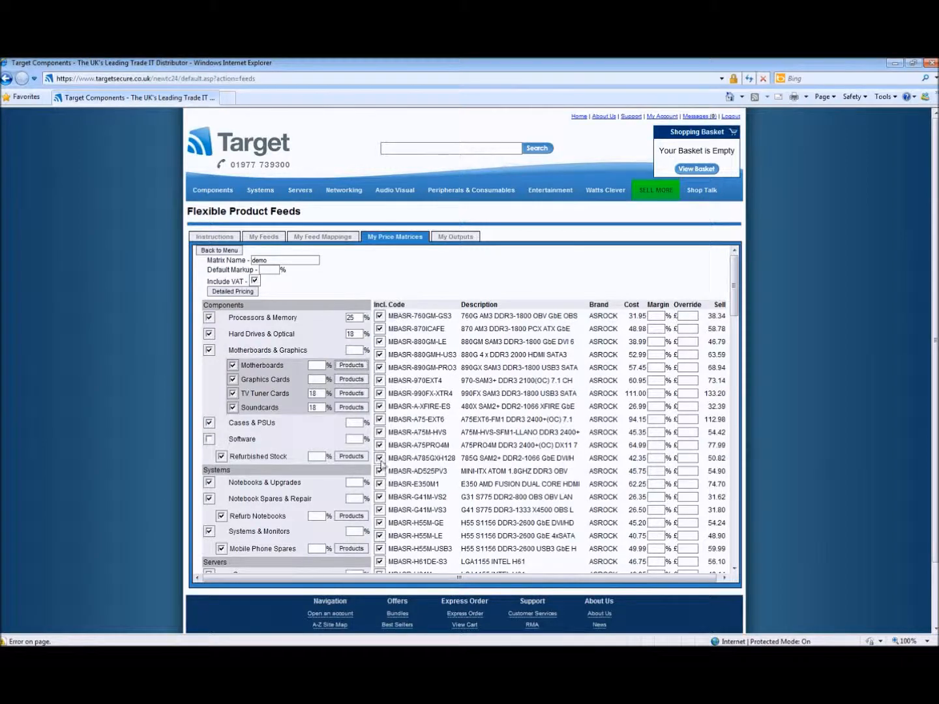
{"action": "left_click", "coordinate": [380, 459]}
{"action": "left_click", "coordinate": [379, 445]}
{"action": "left_click", "coordinate": [379, 433]}
- Set a 10% margin on MBASR-760GM-GS3, MBASR-870ICAFE and MBASR-880GM-LE, and a £99.99 override price on MBASR-990FX-XTR4
{"action": "left_click", "coordinate": [657, 317]}
{"action": "type", "text": "10"}
{"action": "left_click", "coordinate": [657, 330]}
{"action": "left_click", "coordinate": [656, 343]}
{"action": "type", "text": "10"}
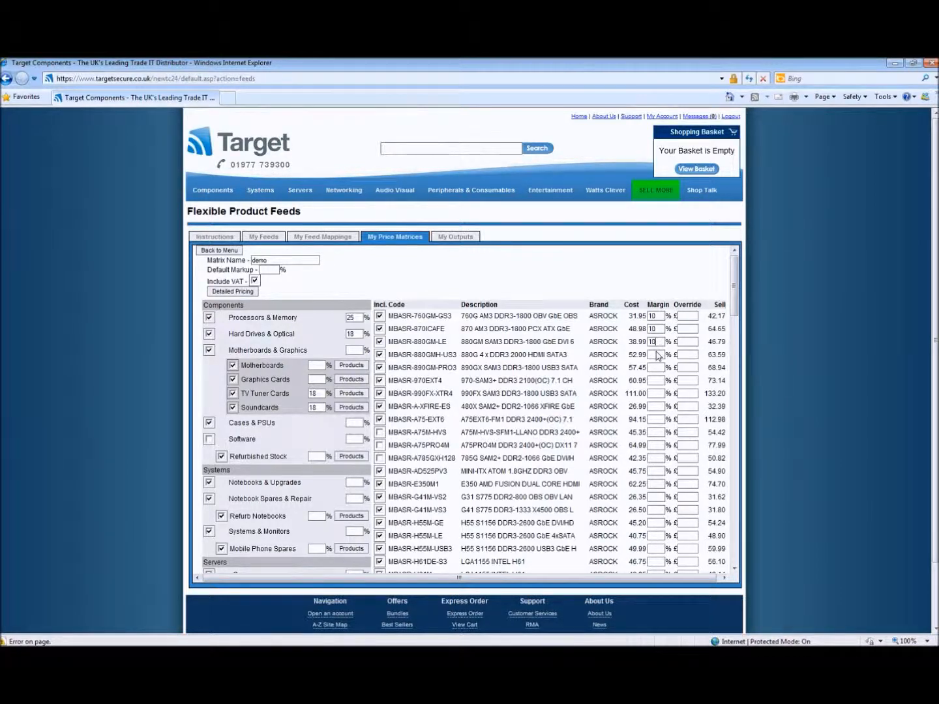
{"action": "left_click", "coordinate": [657, 356]}
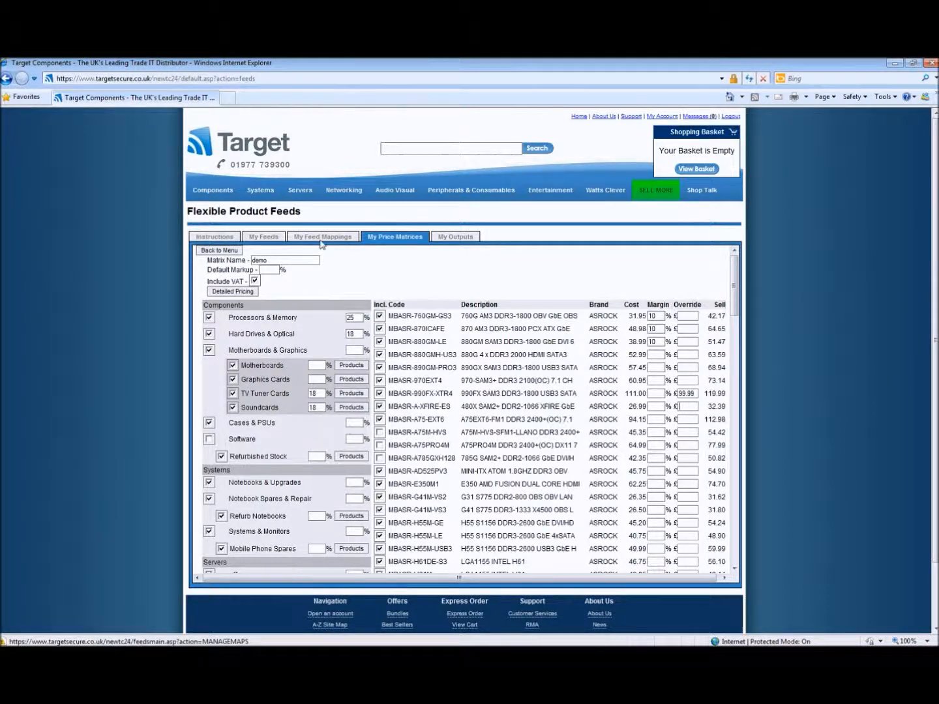
- Save the product-level pricing changes for the Motherboards list
{"action": "scroll", "coordinate": [501, 471], "scroll_direction": "down", "scroll_amount": 10}
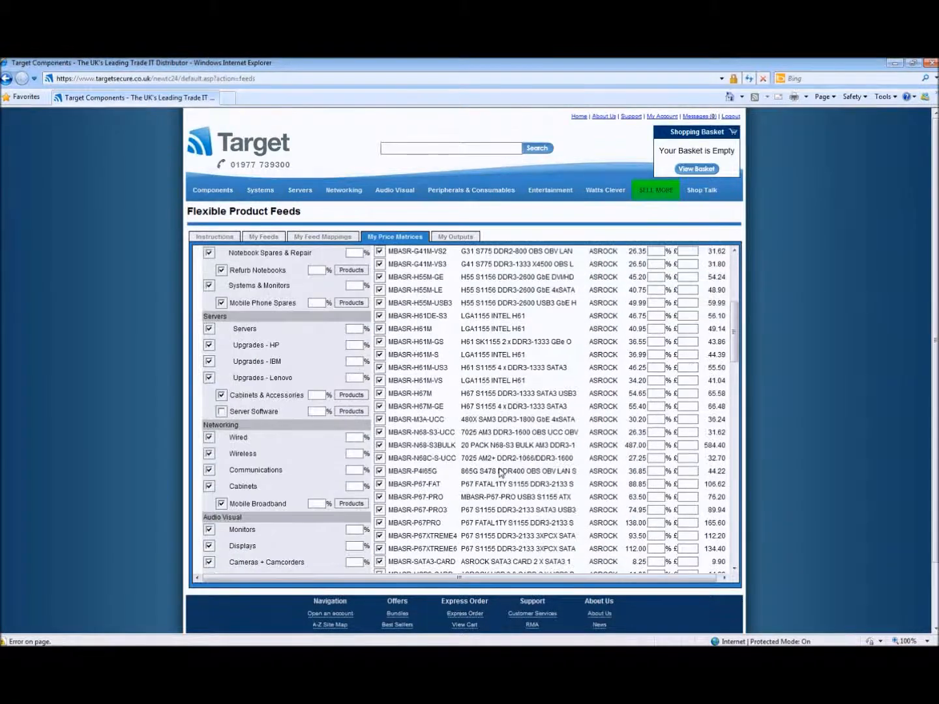
{"action": "scroll", "coordinate": [501, 473], "scroll_direction": "down", "scroll_amount": 15}
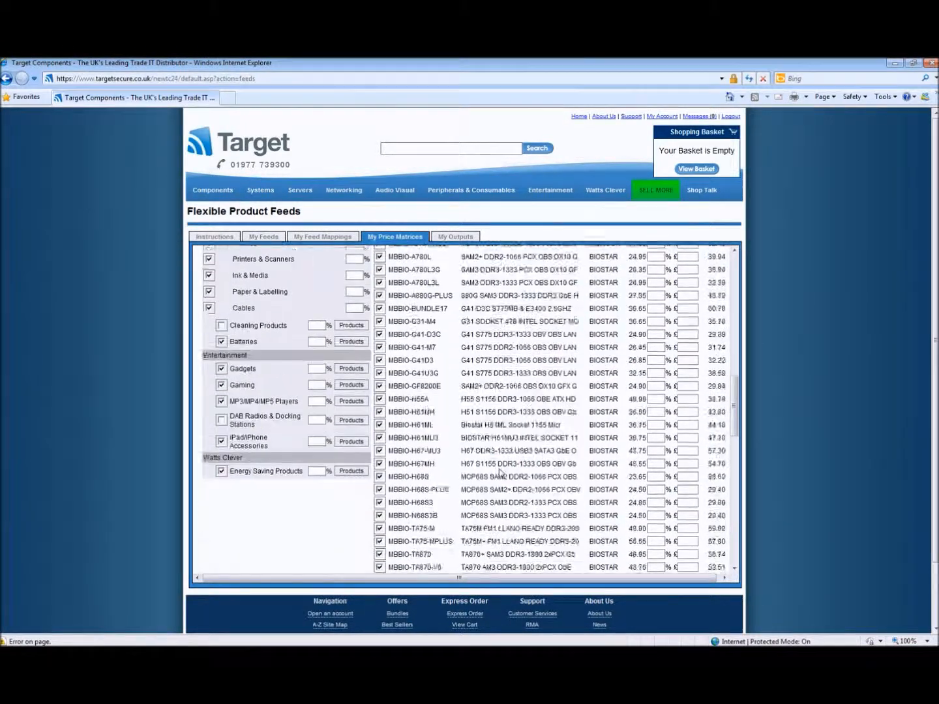
{"action": "scroll", "coordinate": [501, 471], "scroll_direction": "down", "scroll_amount": 5}
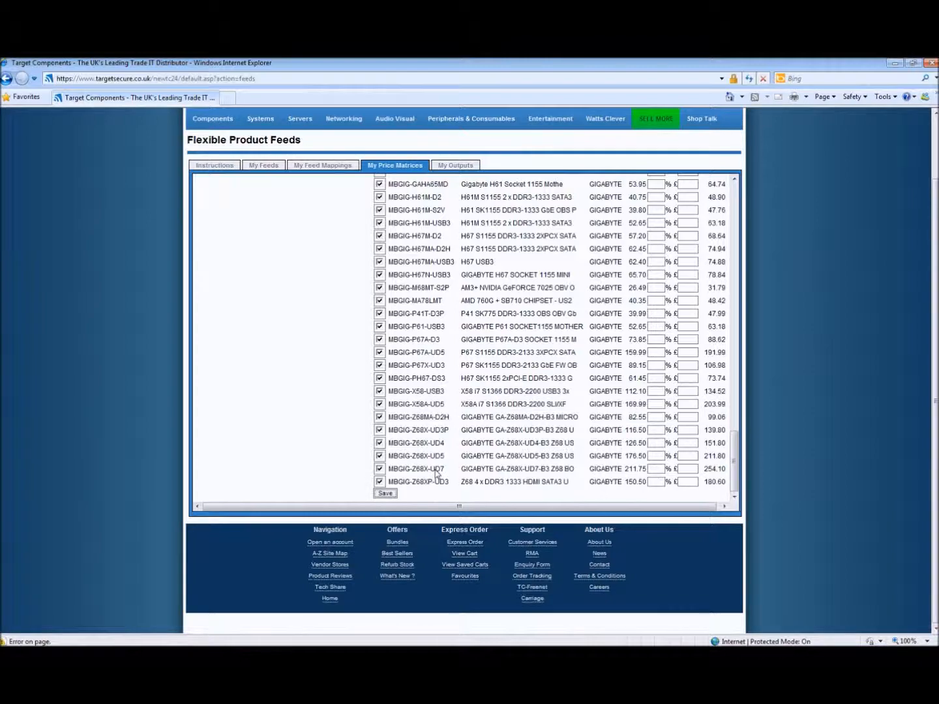
{"action": "scroll", "coordinate": [435, 474], "scroll_direction": "up", "scroll_amount": 15}
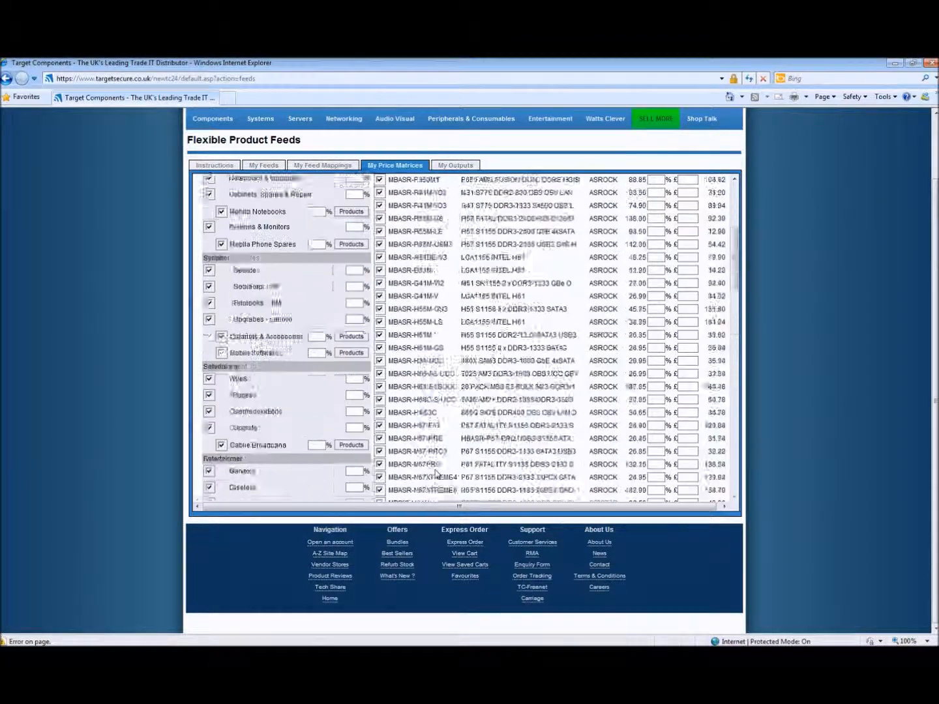
{"action": "scroll", "coordinate": [435, 474], "scroll_direction": "up", "scroll_amount": 5}
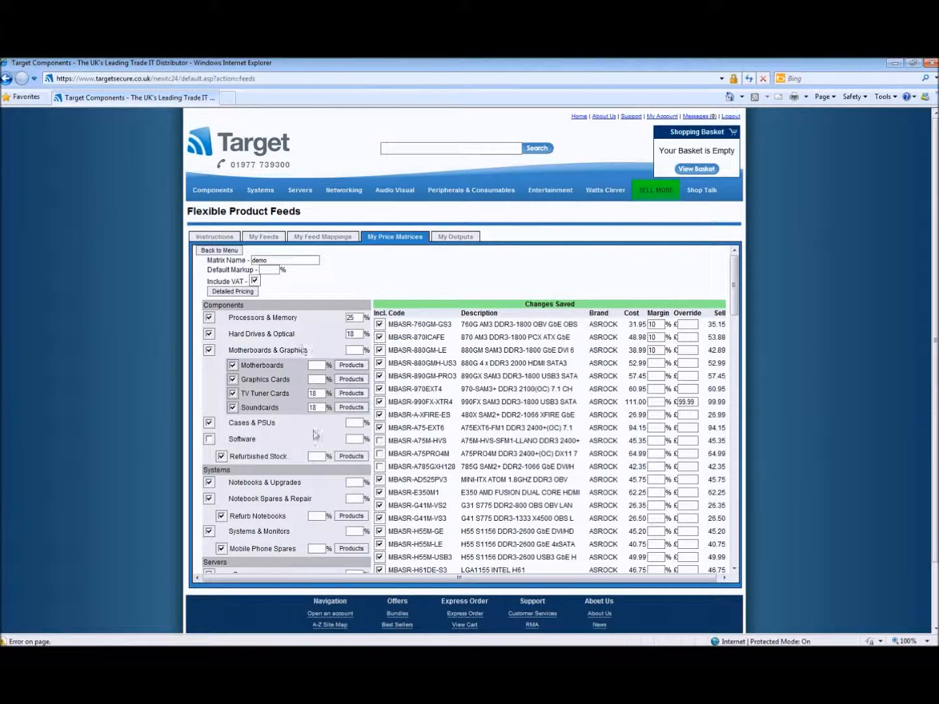
- Set the demo matrix's default markup to 20% and return to the list of price matrices
{"action": "scroll", "coordinate": [302, 453], "scroll_direction": "down", "scroll_amount": 3}
{"action": "scroll", "coordinate": [302, 453], "scroll_direction": "up", "scroll_amount": 3}
{"action": "left_click", "coordinate": [271, 273]}
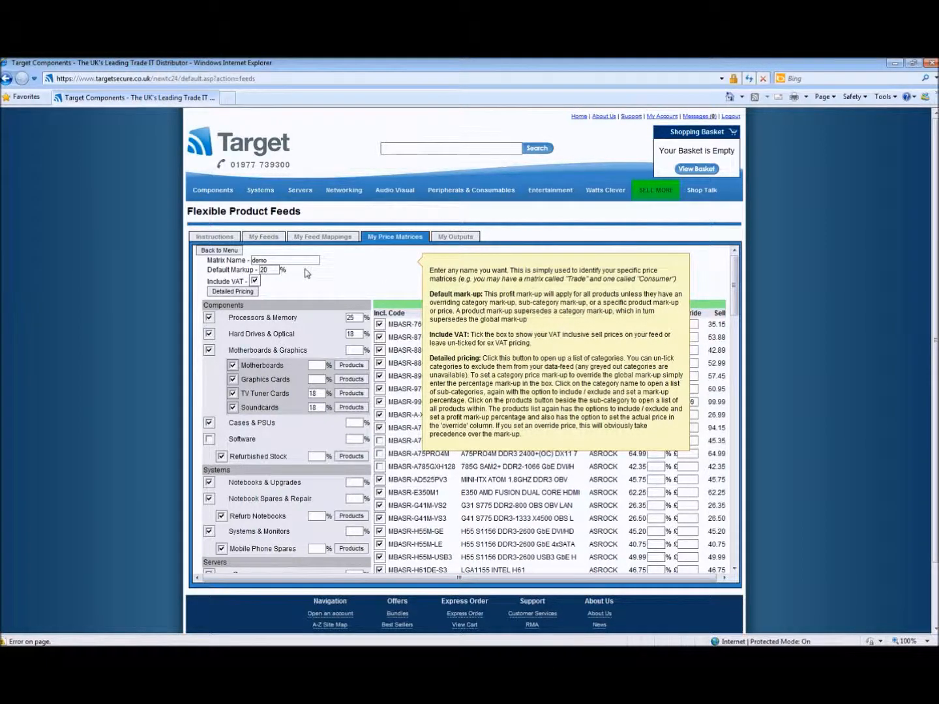
{"action": "left_click", "coordinate": [334, 290]}
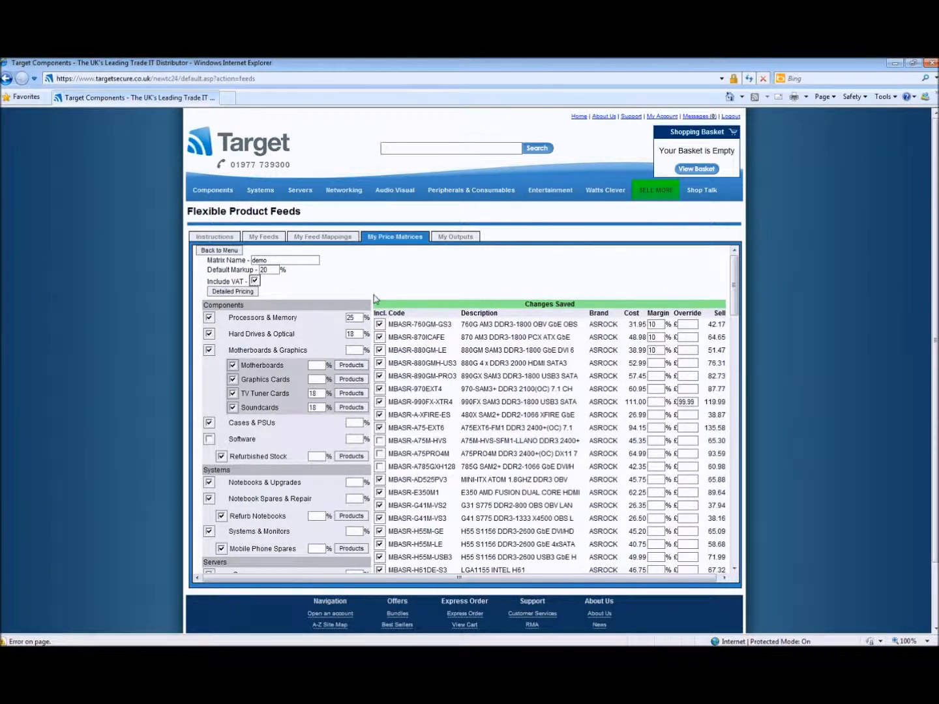
{"action": "left_click", "coordinate": [207, 252]}
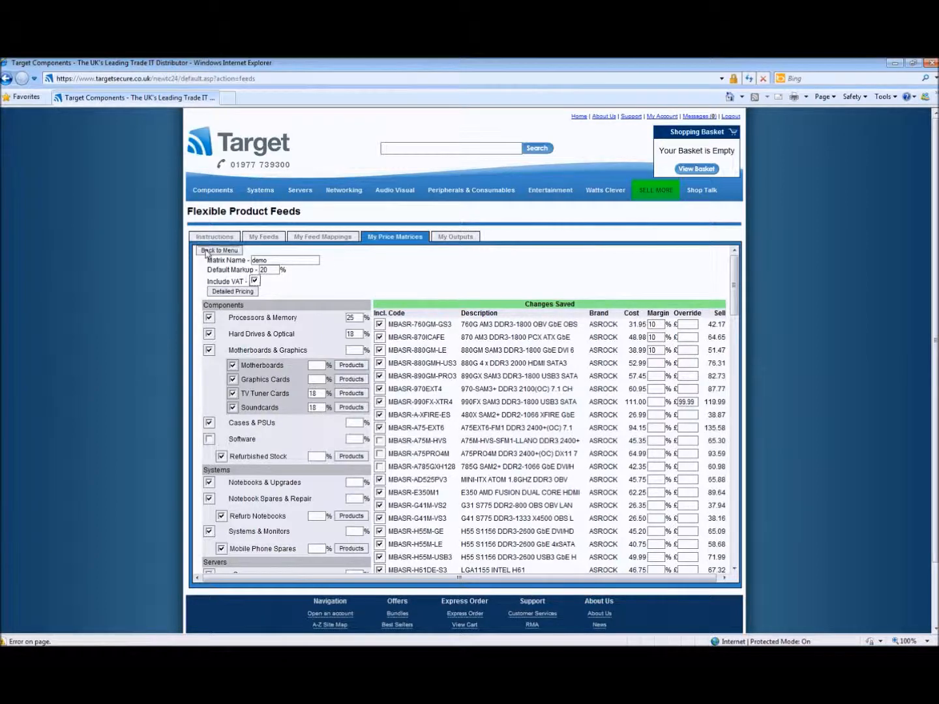